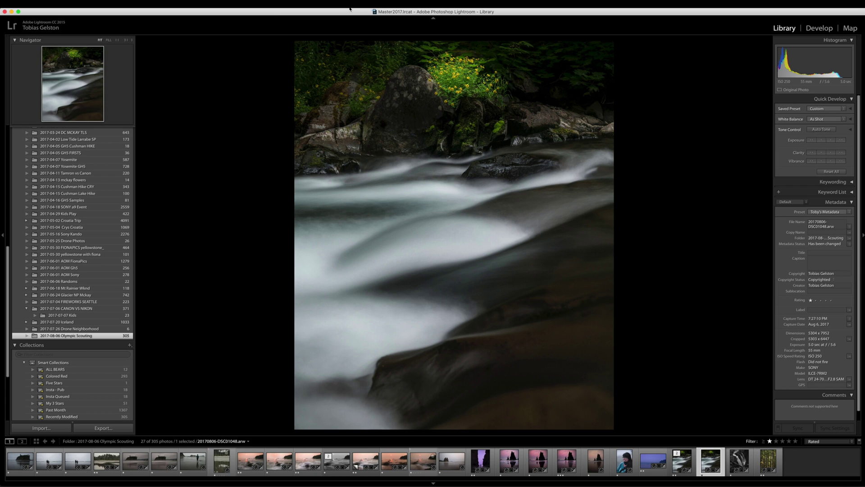
{"action": "left_click", "coordinate": [171, 4]}
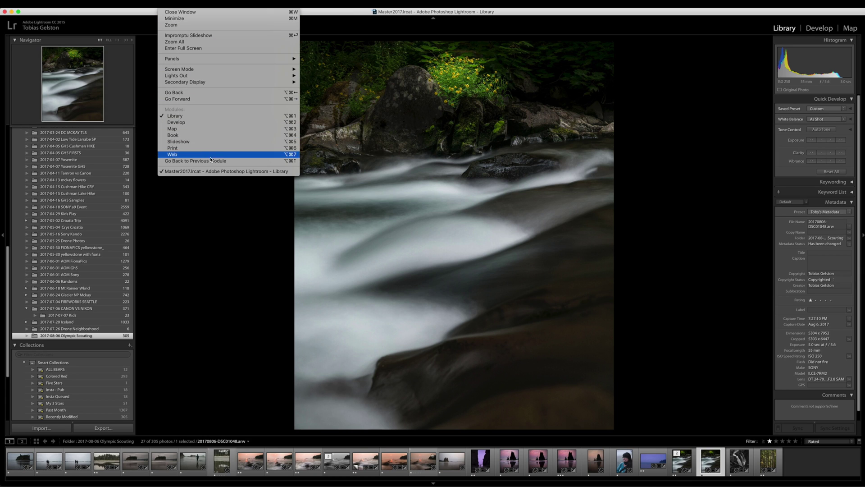
{"action": "mouse_move", "coordinate": [106, 4]}
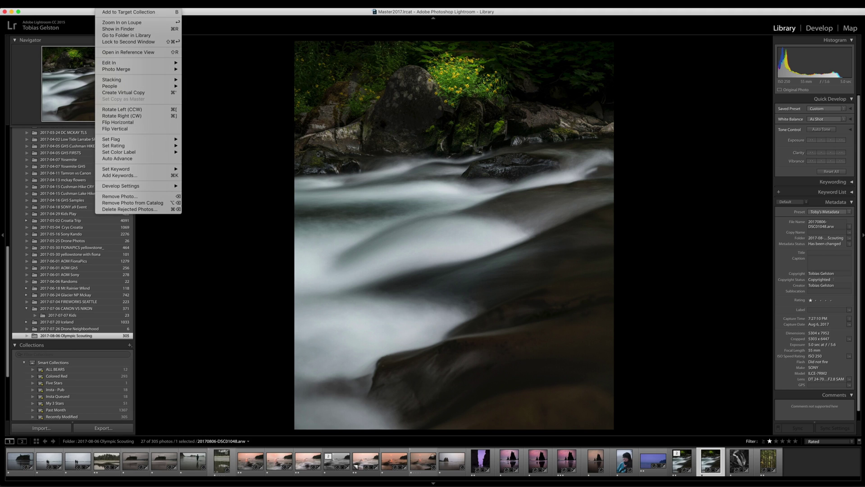
{"action": "mouse_move", "coordinate": [120, 79]}
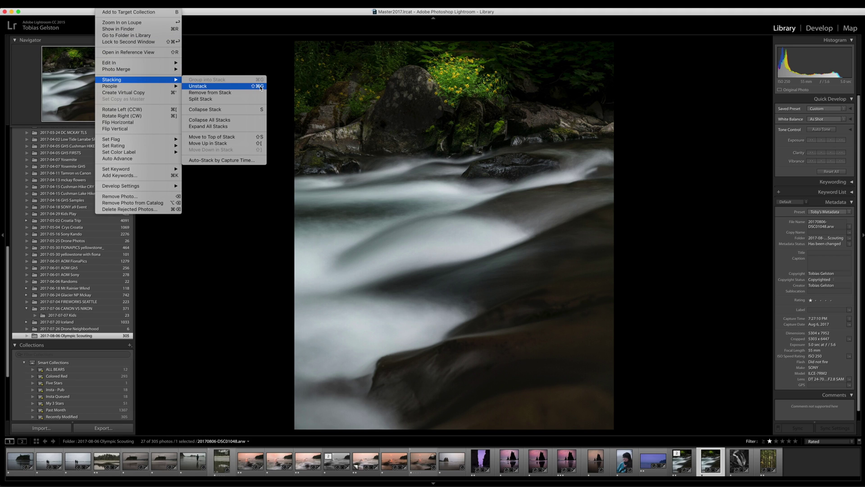
{"action": "mouse_move", "coordinate": [68, 4]}
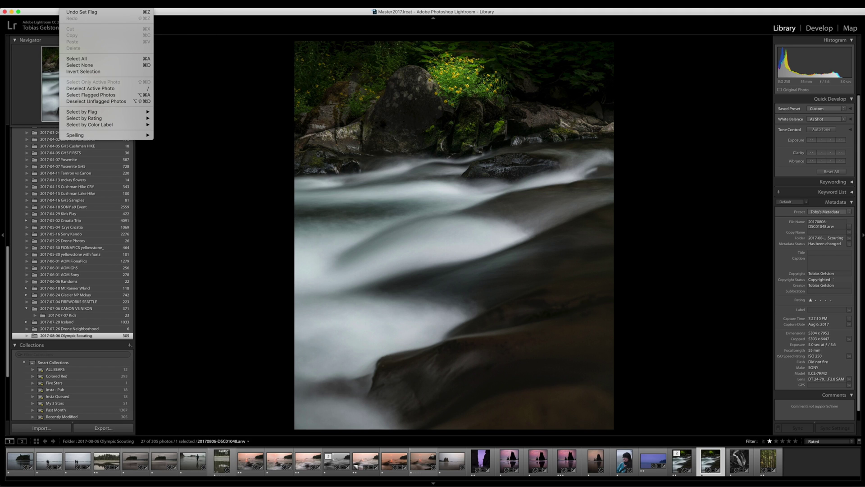
{"action": "left_click", "coordinate": [263, 14]}
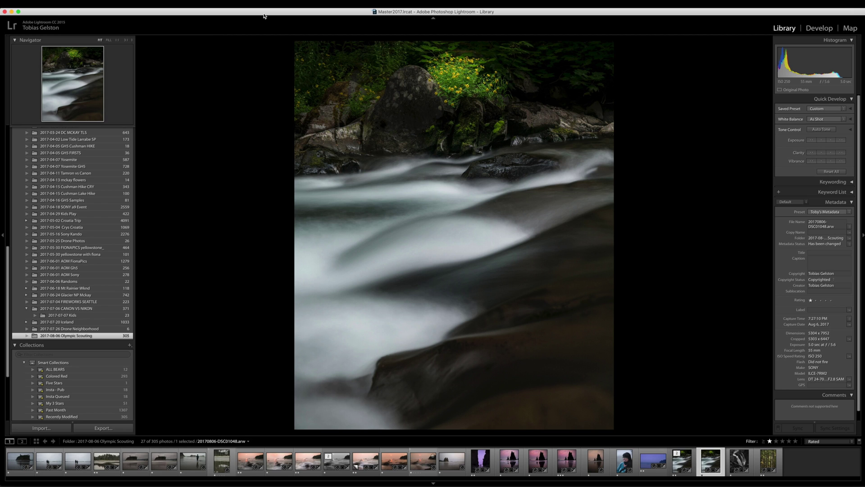
- Open the photo import window and close it without importing anything
{"action": "key", "text": "super+shift+i"}
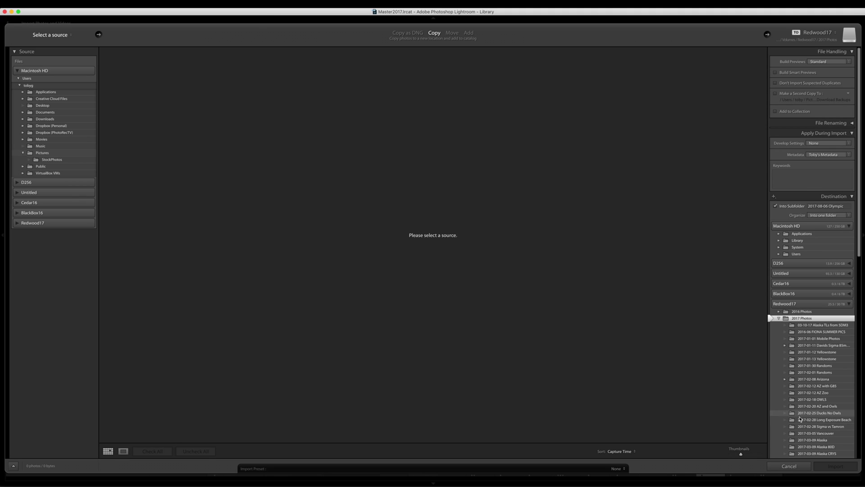
{"action": "left_click", "coordinate": [788, 465]}
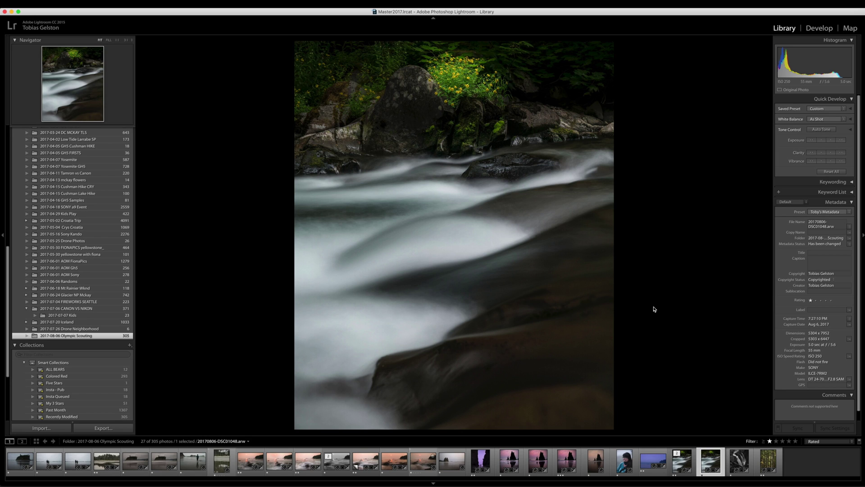
- Select the blue seascape photo 20170806-DSC01032 and toggle the side panels off and back on
{"action": "key", "text": "Tab"}
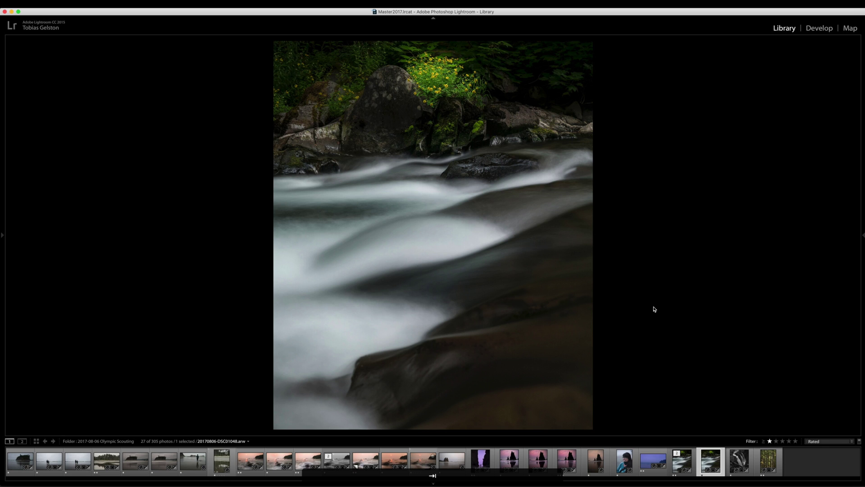
{"action": "key", "text": "Tab"}
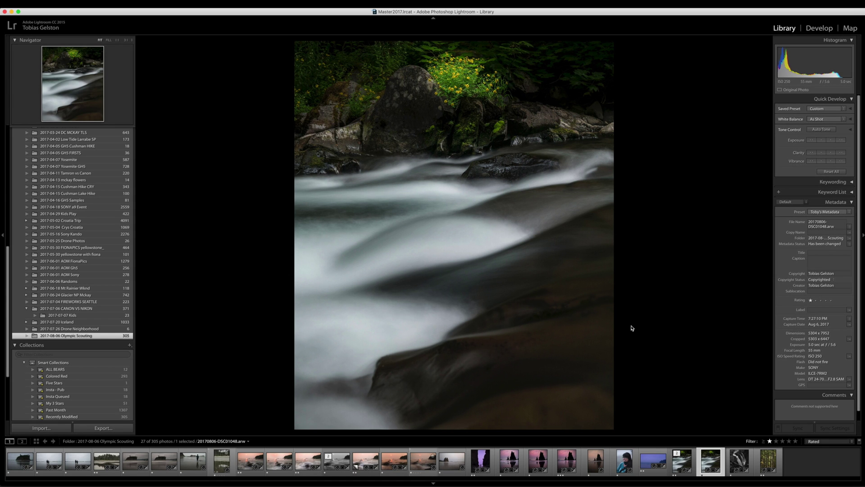
{"action": "left_click", "coordinate": [652, 459]}
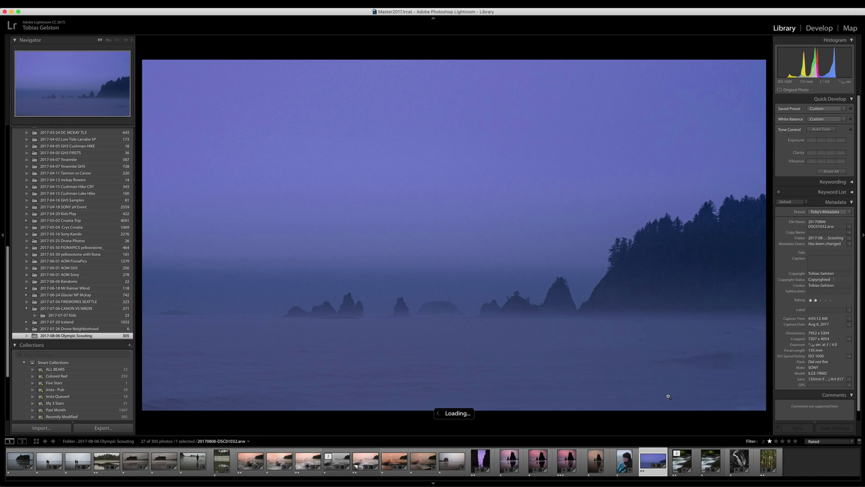
{"action": "key", "text": "Tab"}
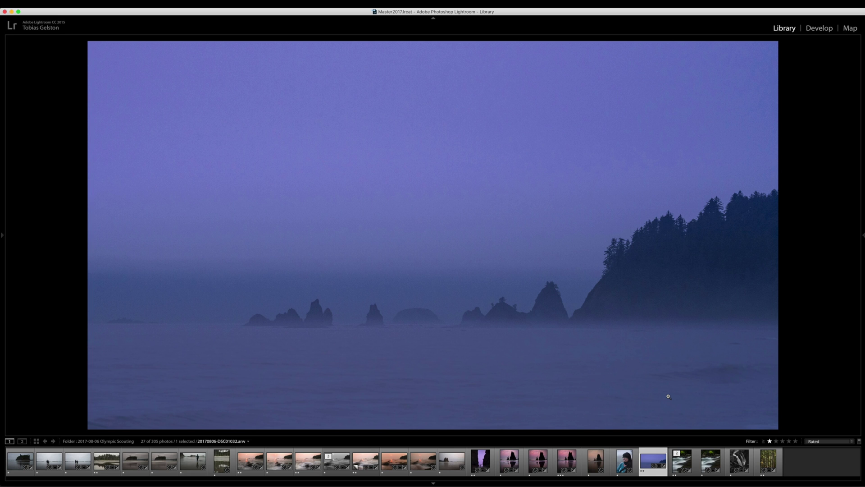
{"action": "key", "text": "Tab"}
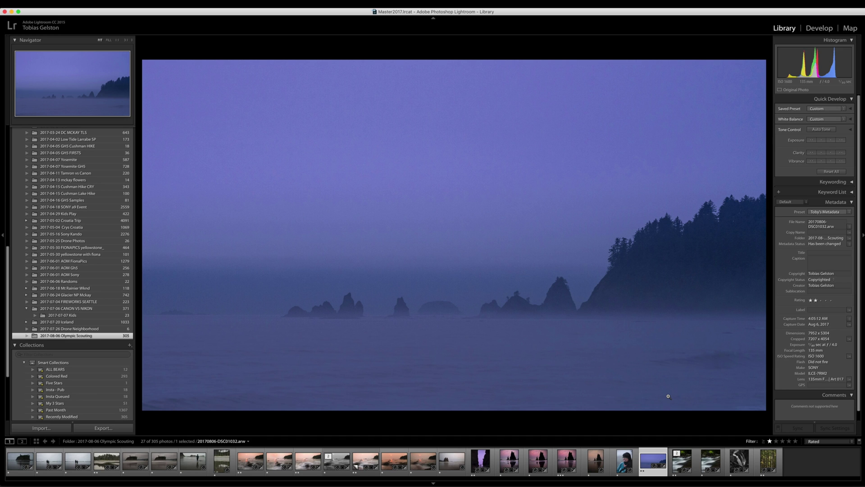
- Hide and restore all panels around the photo, and cycle the screen modes back to the normal window
{"action": "key", "text": "shift+Tab"}
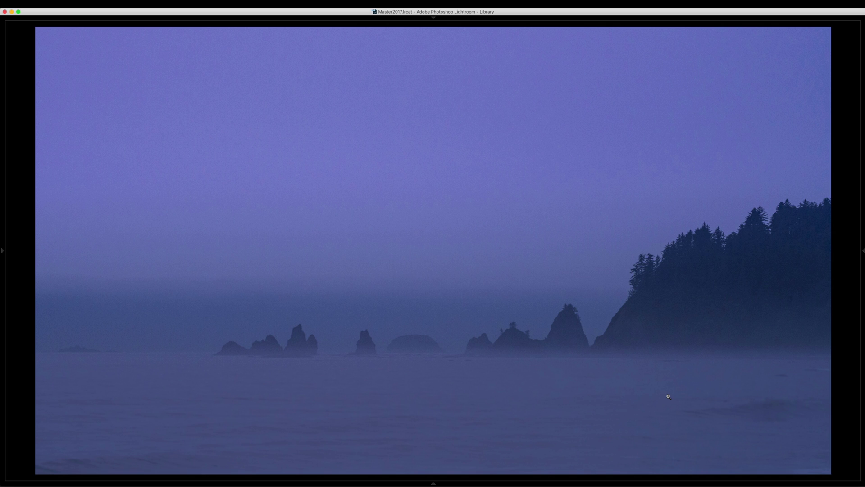
{"action": "key", "text": "shift+Tab"}
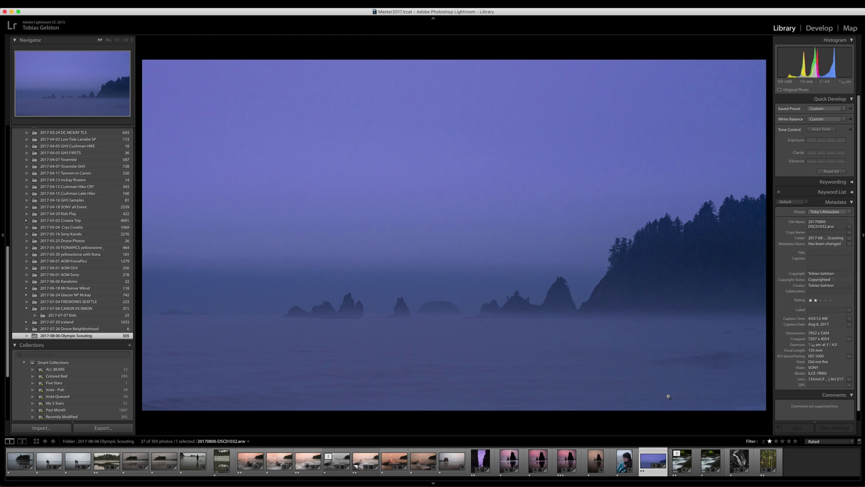
{"action": "key", "text": "f"}
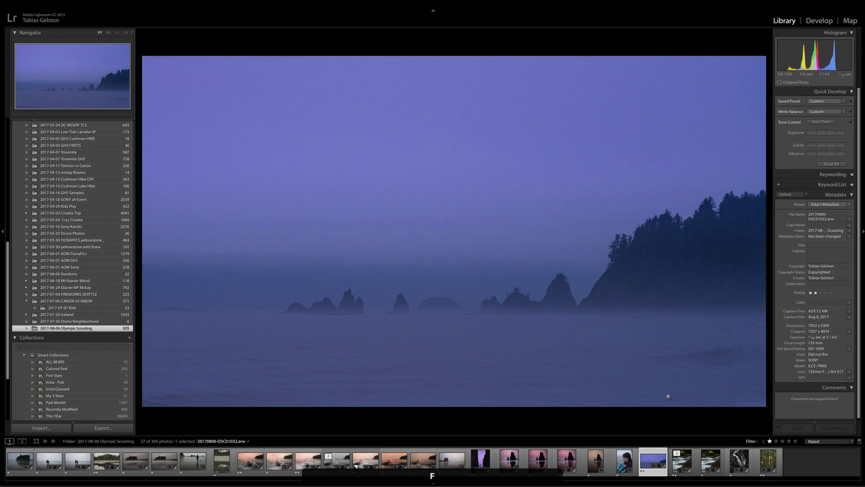
{"action": "key", "text": "f"}
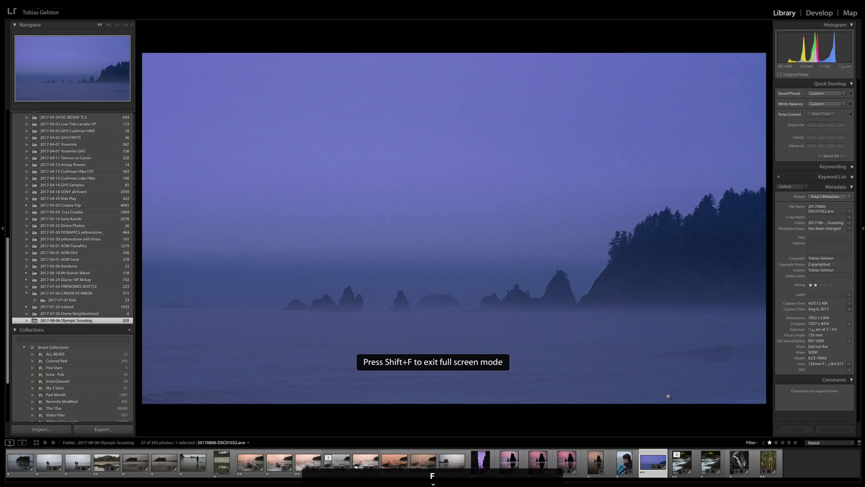
{"action": "key", "text": "f"}
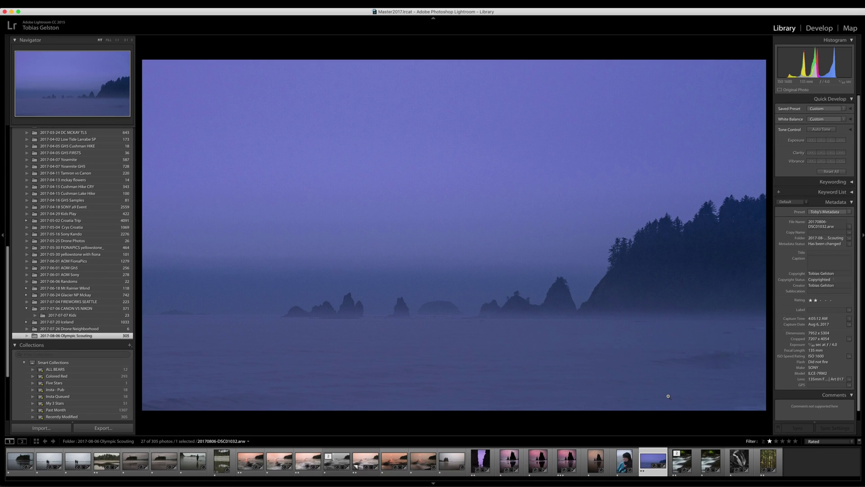
- In full-screen preview, rate the blue seascape photo one star, flag it as a pick and label it red
{"action": "key", "text": "f"}
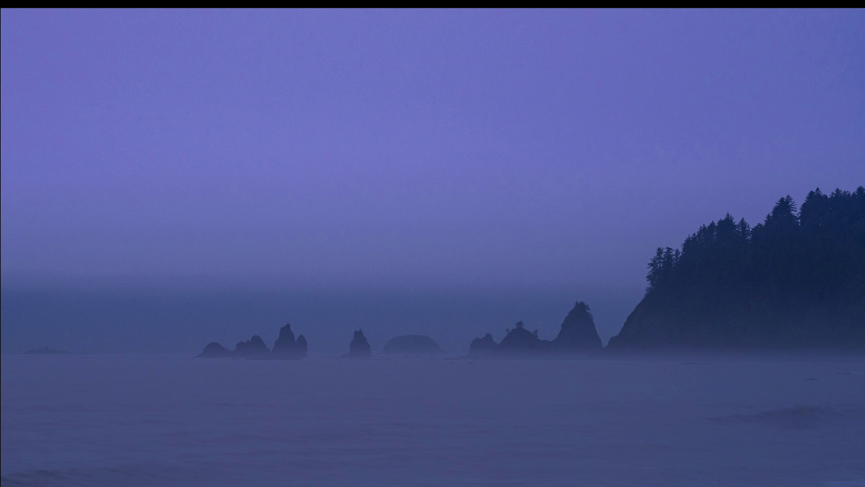
{"action": "key", "text": "1"}
{"action": "key", "text": "p"}
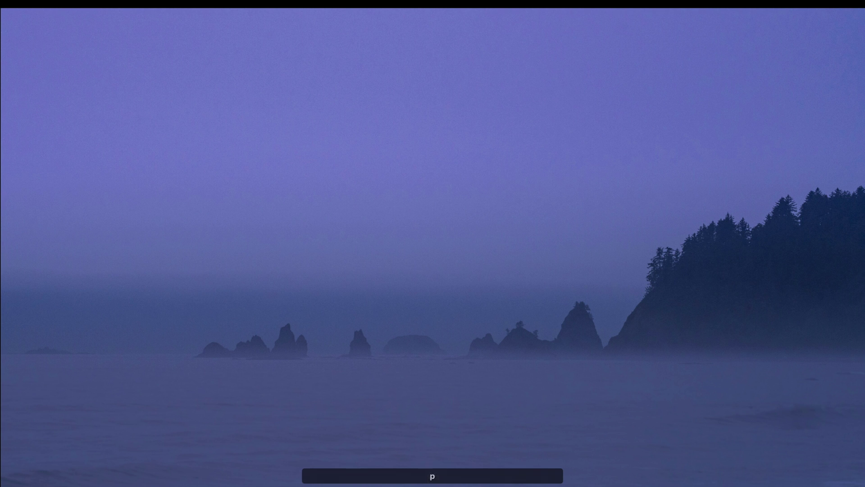
{"action": "key", "text": "6"}
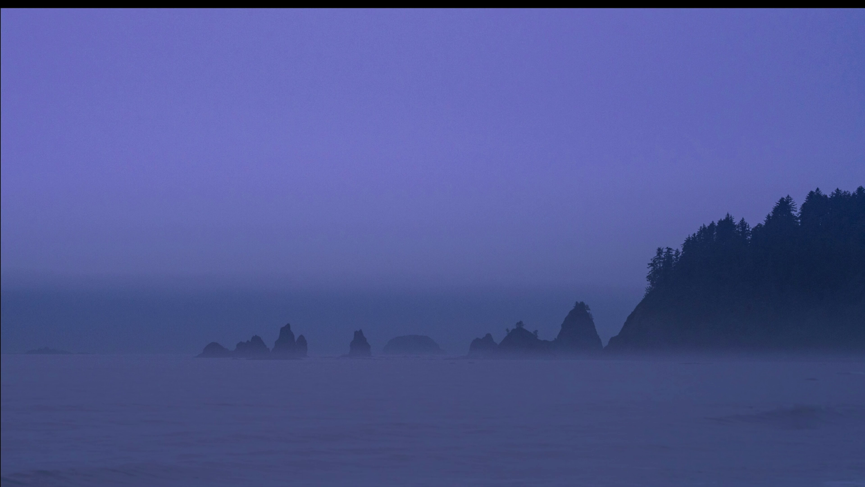
{"action": "key", "text": "f"}
{"action": "key", "text": "f"}
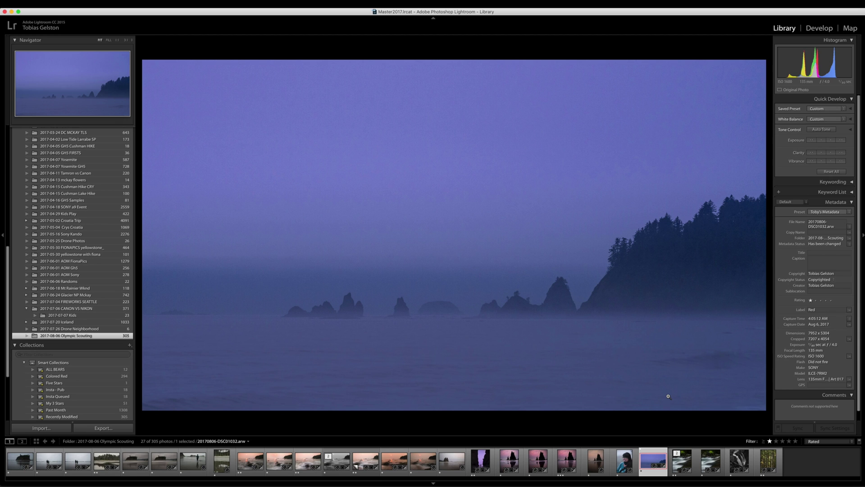
- Show the folder's photos in Grid view and resize the thumbnails to seven per row
{"action": "key", "text": "g"}
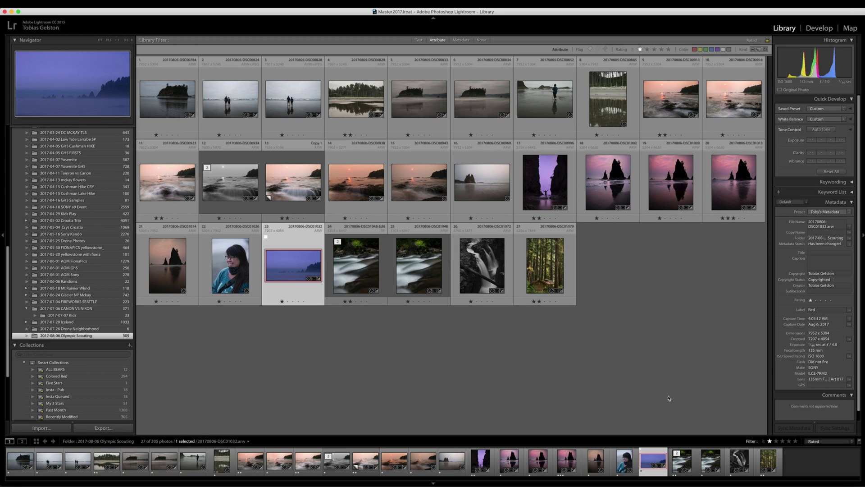
{"action": "key", "text": "equal"}
{"action": "key", "text": "minus"}
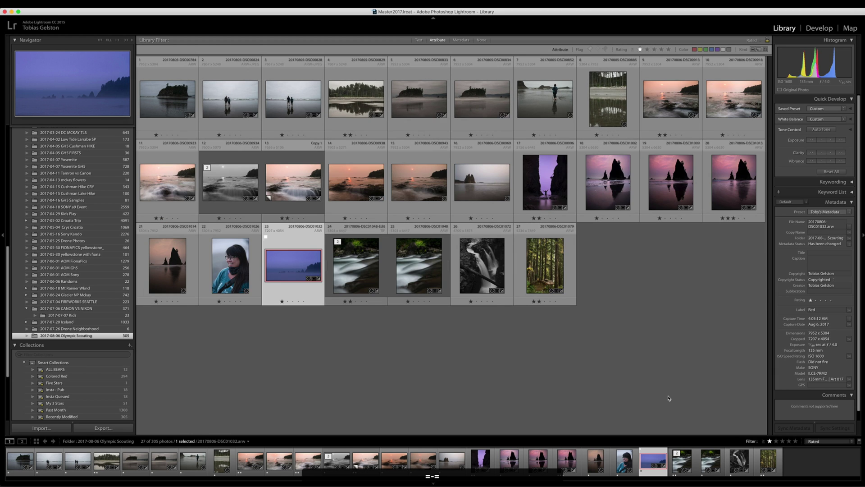
{"action": "key", "text": "equal"}
{"action": "key", "text": "equal"}
{"action": "key", "text": "equal"}
{"action": "key", "text": "minus"}
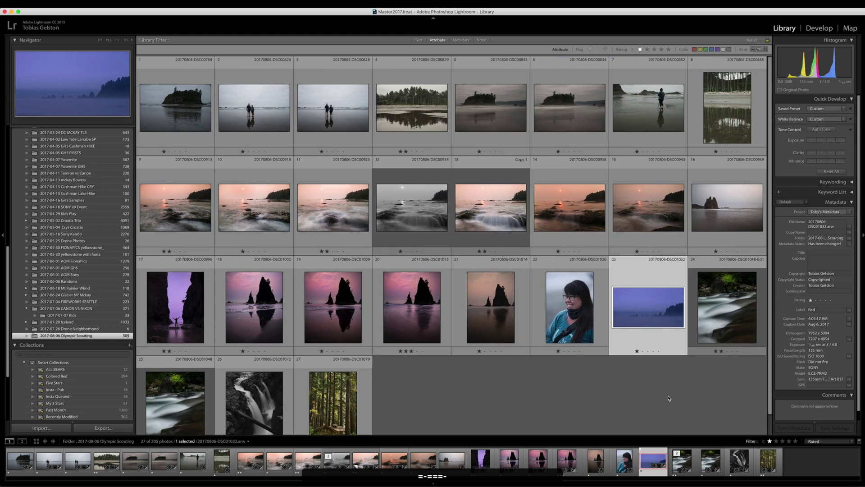
{"action": "key", "text": "minus"}
{"action": "key", "text": "minus"}
{"action": "key", "text": "minus"}
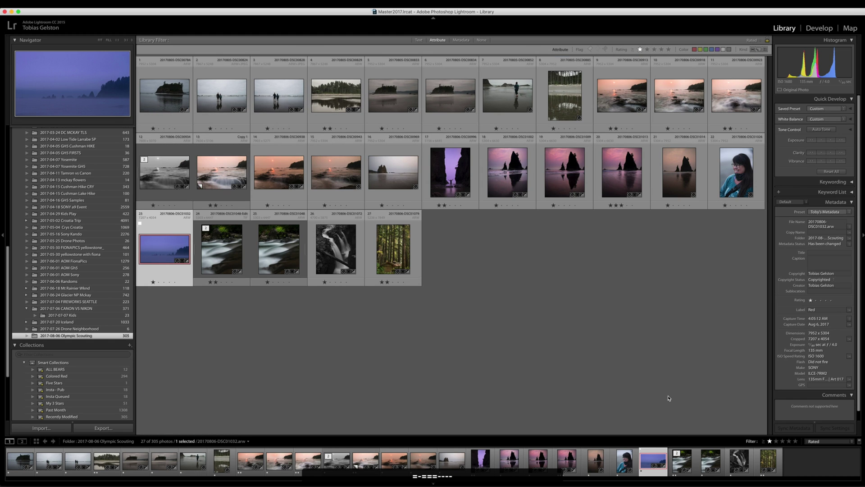
{"action": "key", "text": "equal"}
{"action": "key", "text": "equal"}
{"action": "key", "text": "equal"}
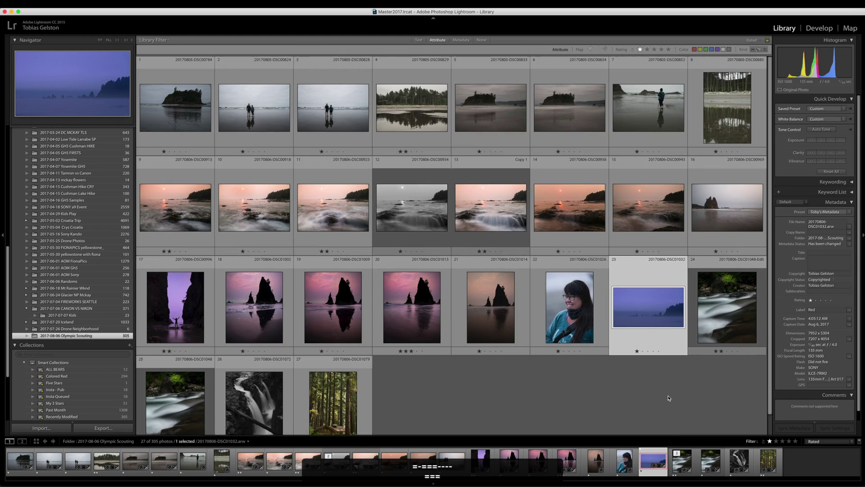
{"action": "key", "text": "equal"}
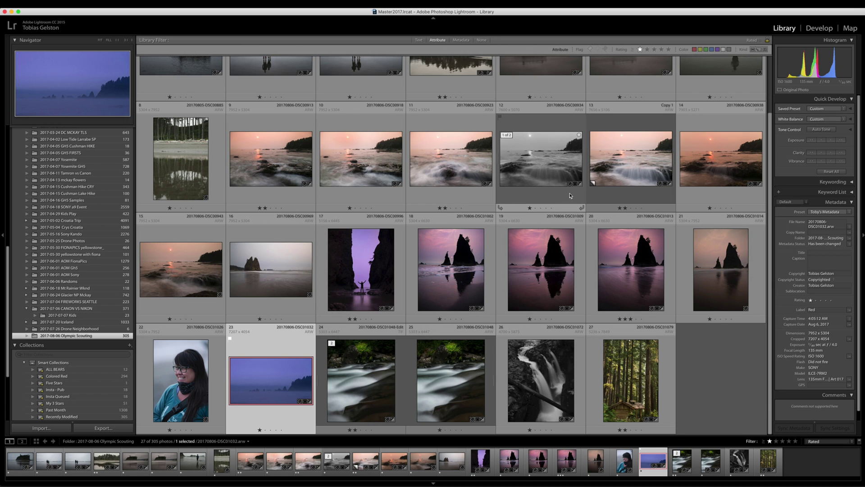
- Cycle the grid cells through the available view styles back to the expanded cells with file names and ratings
{"action": "key", "text": "j"}
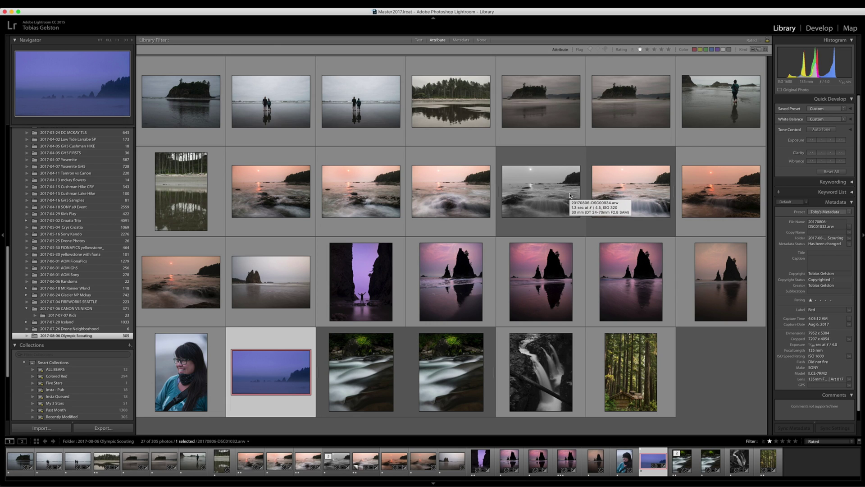
{"action": "key", "text": "j"}
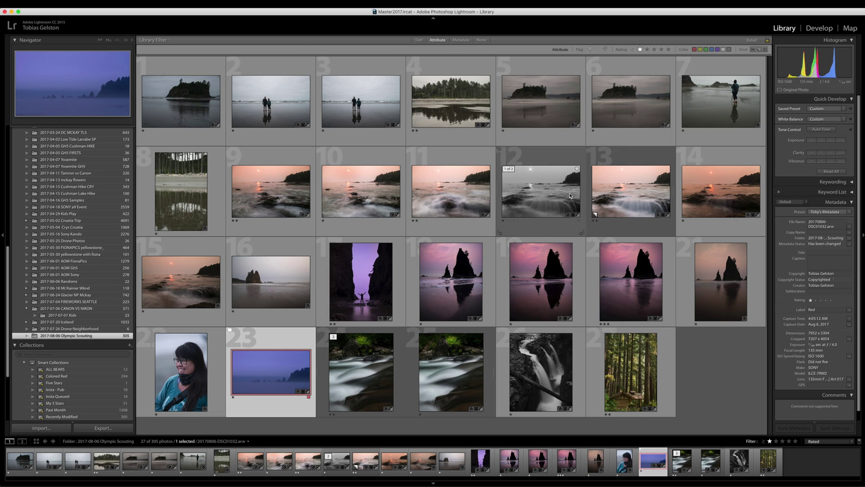
{"action": "key", "text": "j"}
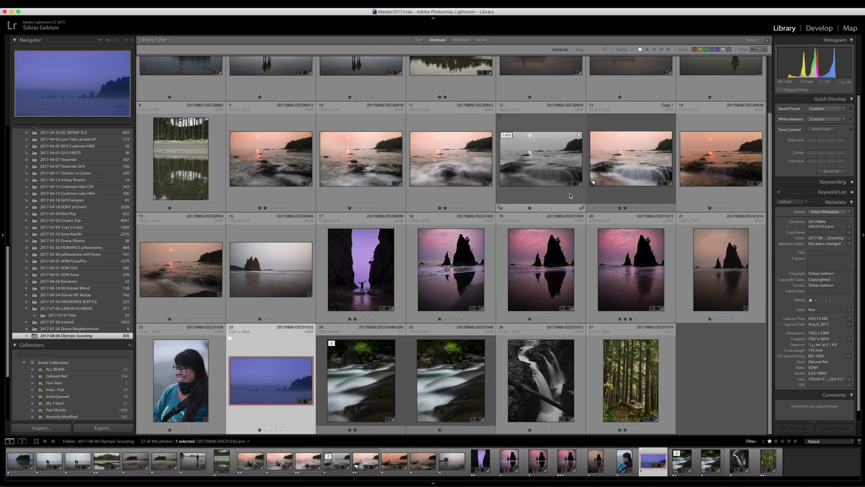
- Open the blue seascape photo in Loupe view and display the info overlay with file name, capture date and dimensions
{"action": "key", "text": "e"}
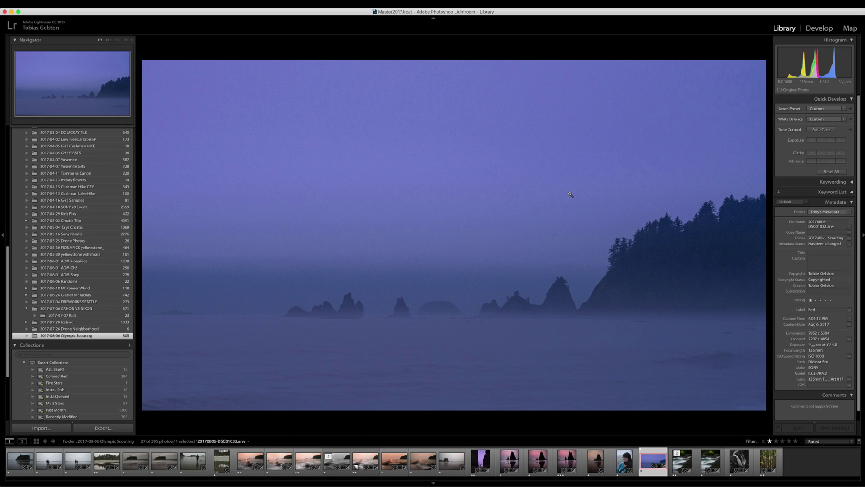
{"action": "key", "text": "i"}
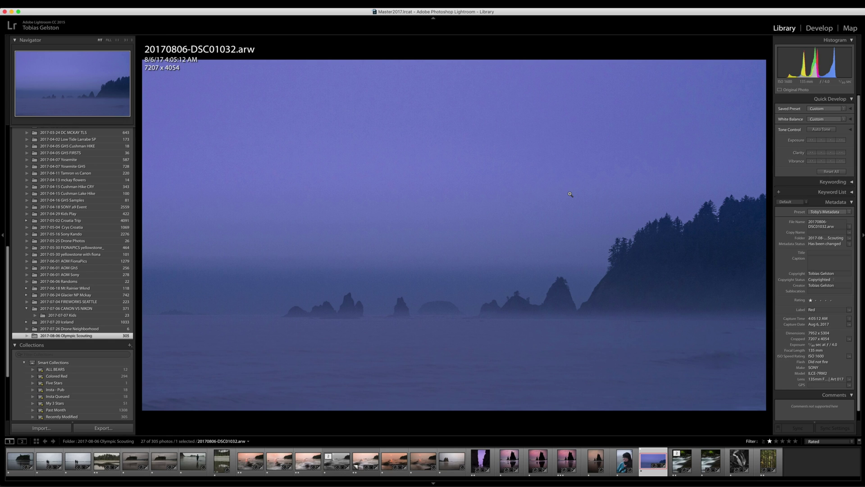
{"action": "key", "text": "i"}
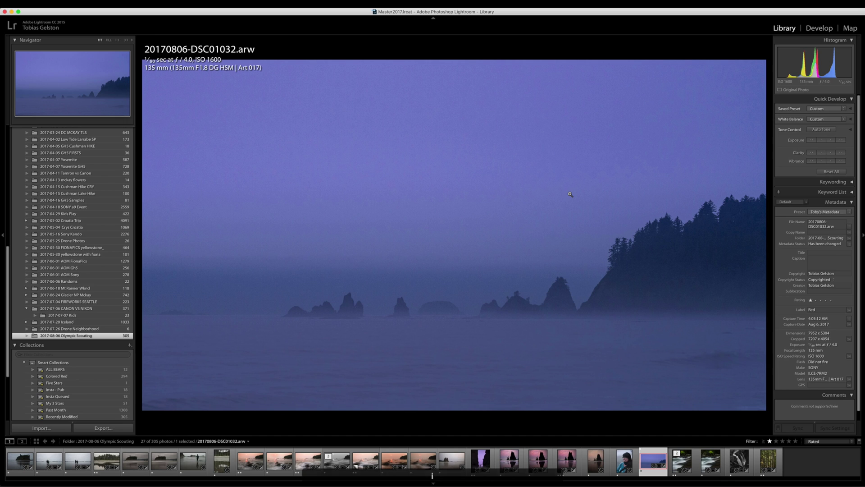
{"action": "key", "text": "i"}
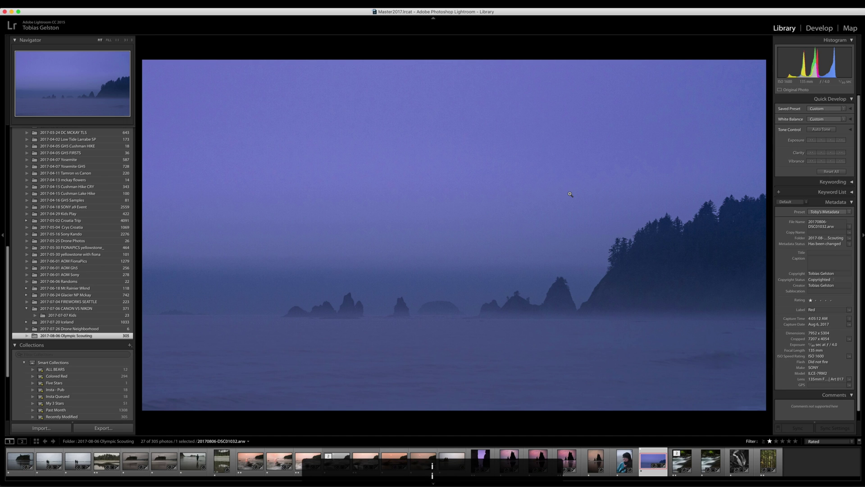
{"action": "key", "text": "i"}
{"action": "key", "text": "i"}
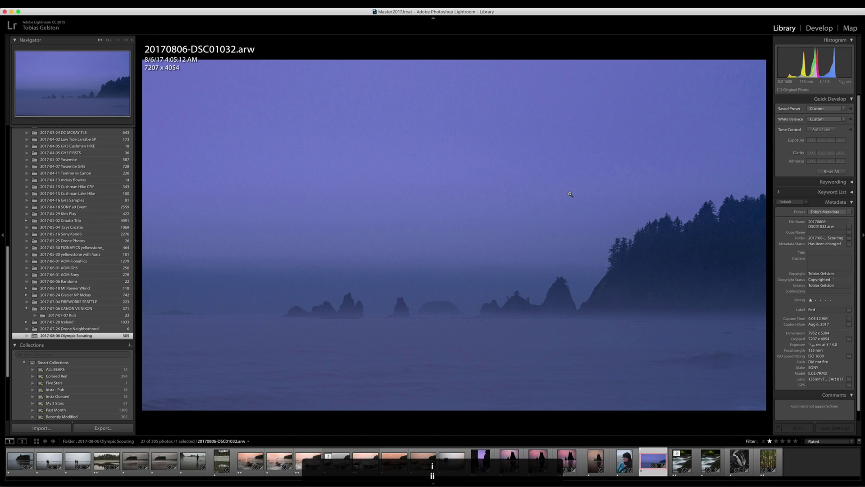
- Hide the loupe info overlay and review the fields offered for Loupe Info 1 in the Library View Options
{"action": "key", "text": "i"}
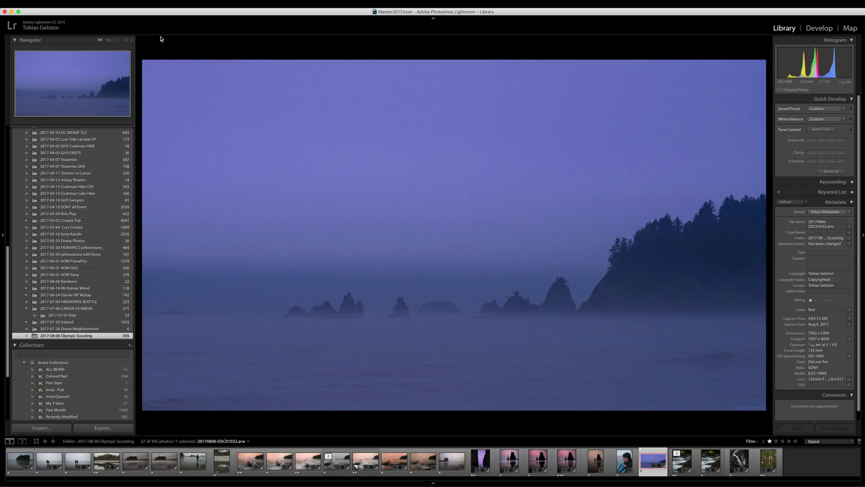
{"action": "left_click", "coordinate": [151, 4]}
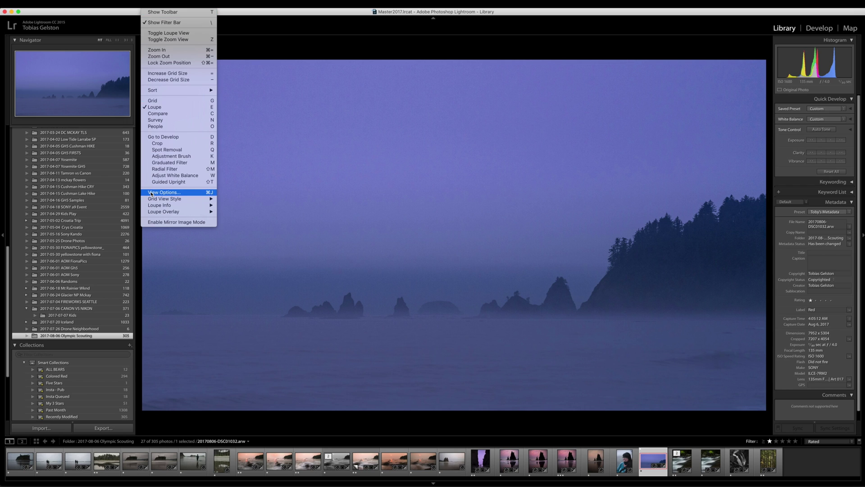
{"action": "left_click", "coordinate": [151, 193]}
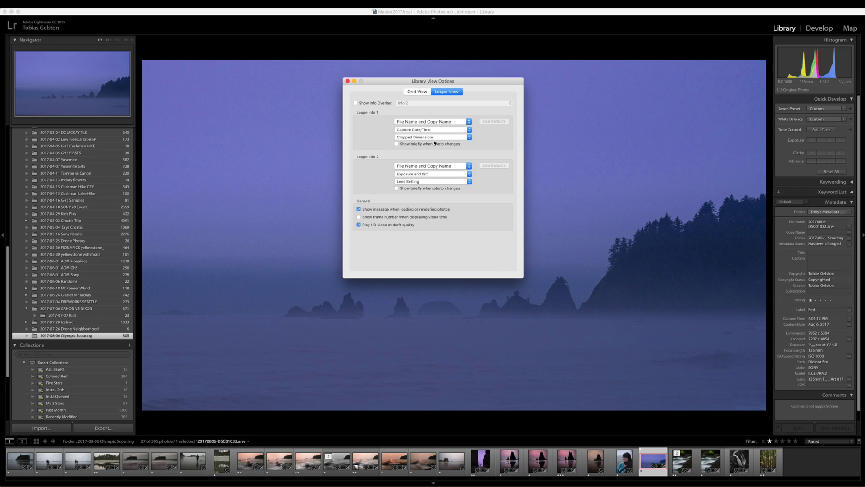
{"action": "left_click", "coordinate": [461, 122]}
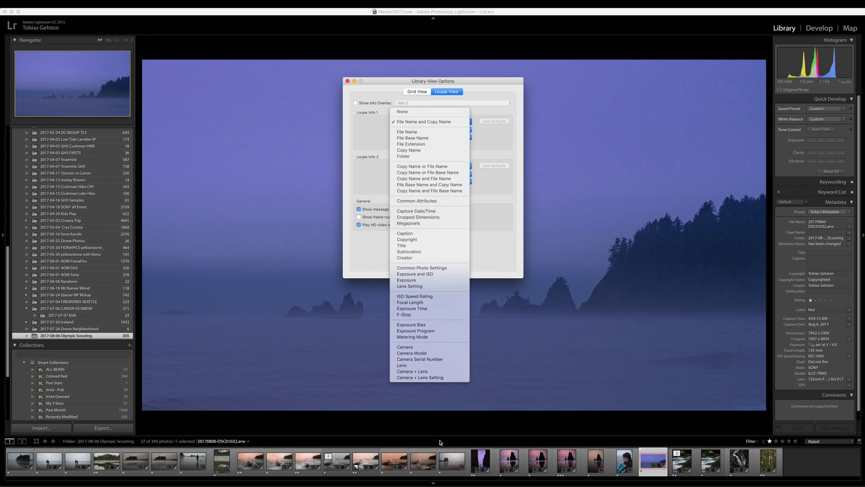
{"action": "left_click", "coordinate": [514, 169]}
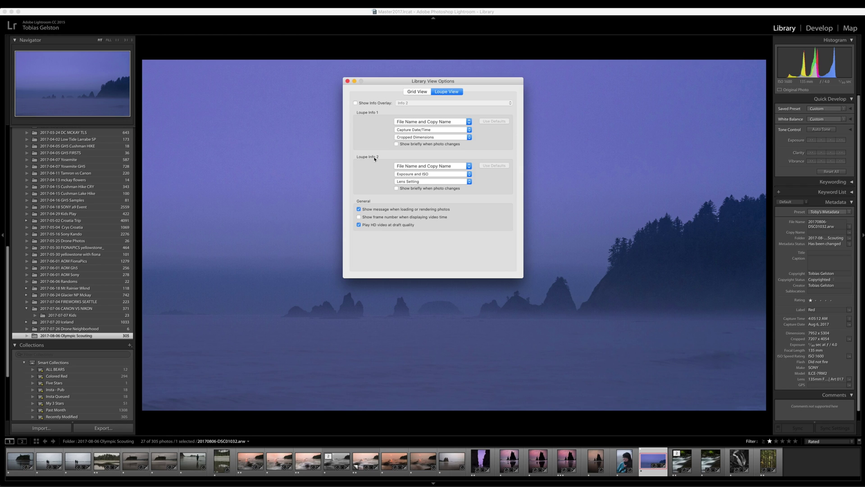
{"action": "left_click", "coordinate": [348, 81]}
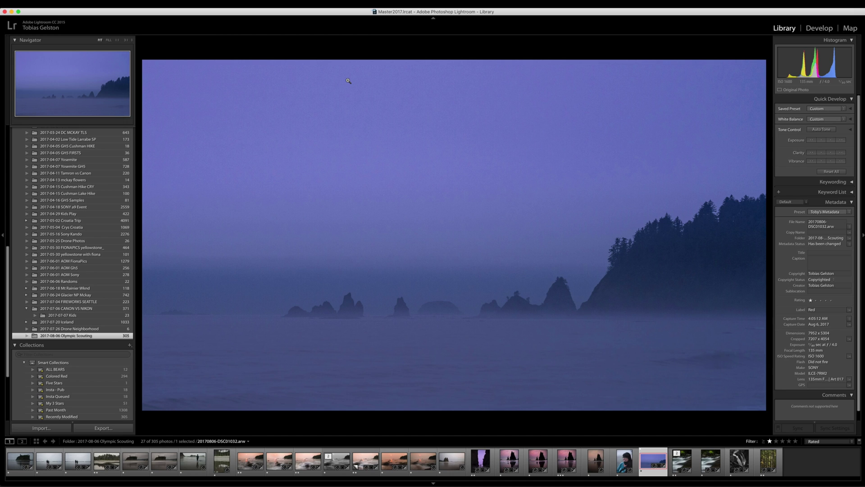
- Raise the blue seascape photo's rating one star at a time from one to five stars
{"action": "key", "text": "1"}
{"action": "key", "text": "2"}
{"action": "key", "text": "3"}
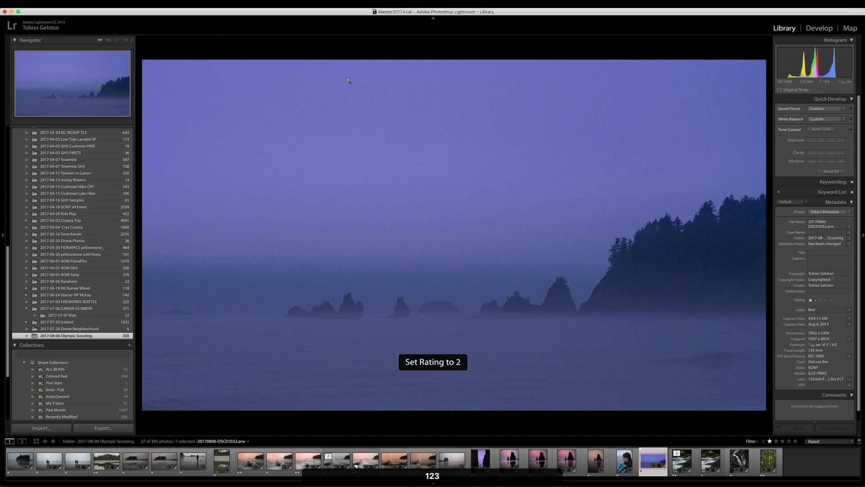
{"action": "key", "text": "4"}
{"action": "key", "text": "5"}
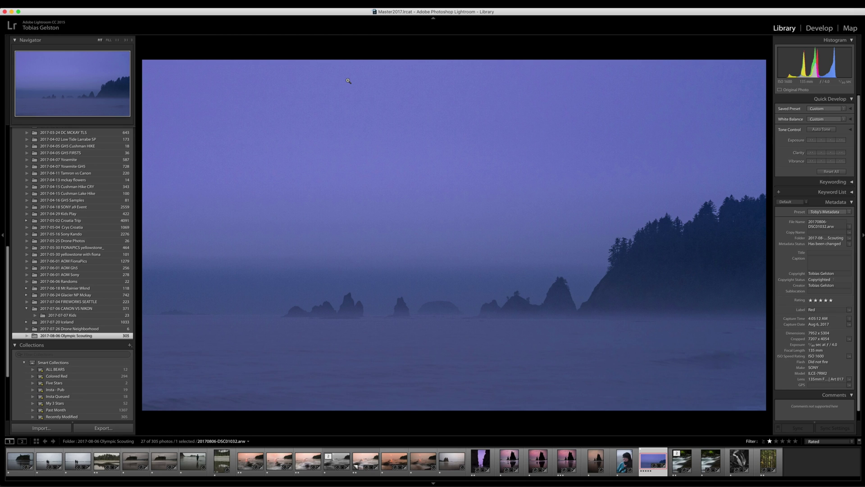
- Remove the seascape photo's red label and switch its colour label through yellow and green to blue
{"action": "key", "text": "6"}
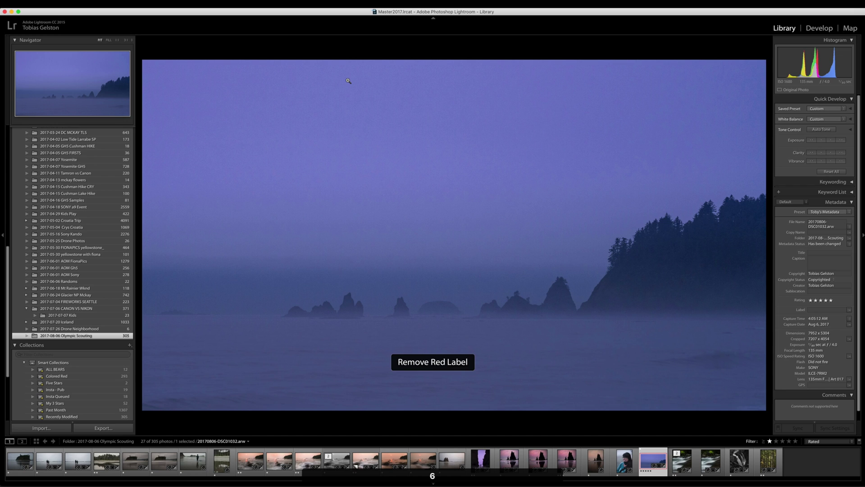
{"action": "key", "text": "7"}
{"action": "key", "text": "8"}
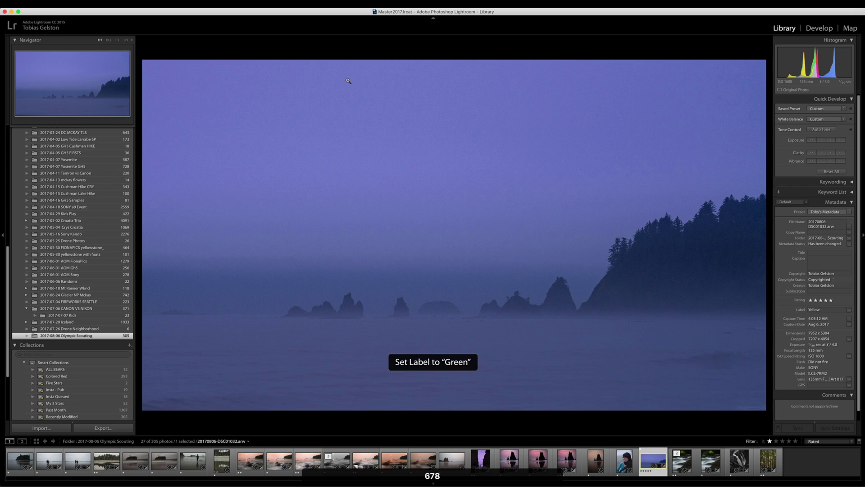
{"action": "key", "text": "9"}
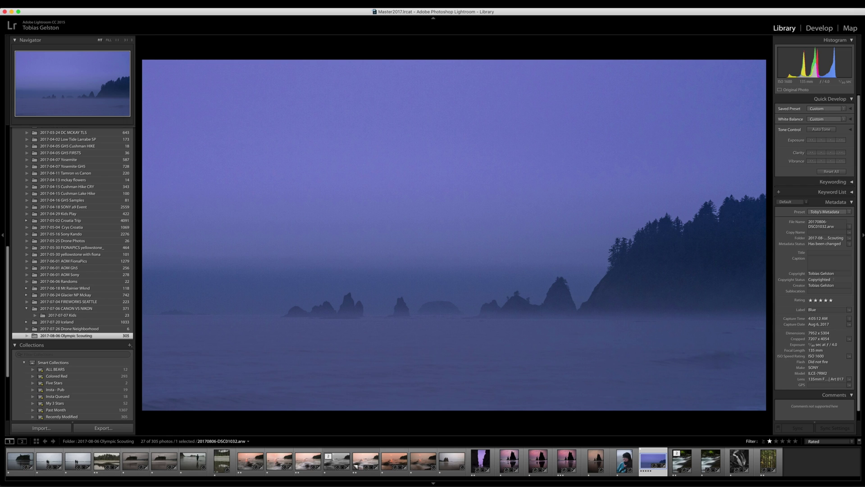
- Examine the rating commands available for the seascape photo and their shortcuts
{"action": "left_click", "coordinate": [103, 4]}
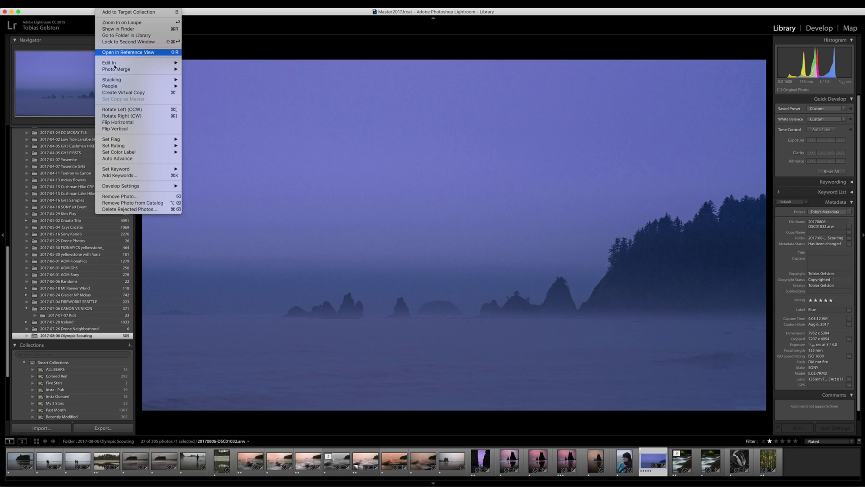
{"action": "mouse_move", "coordinate": [139, 154]}
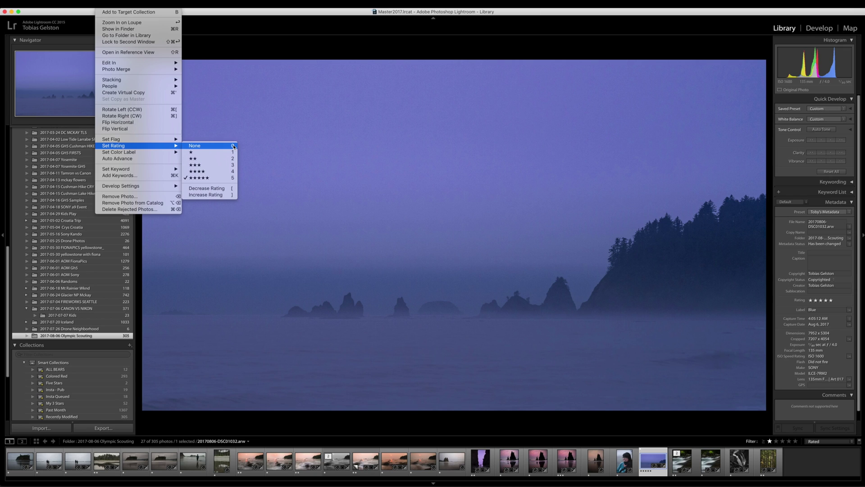
{"action": "left_click", "coordinate": [412, 215]}
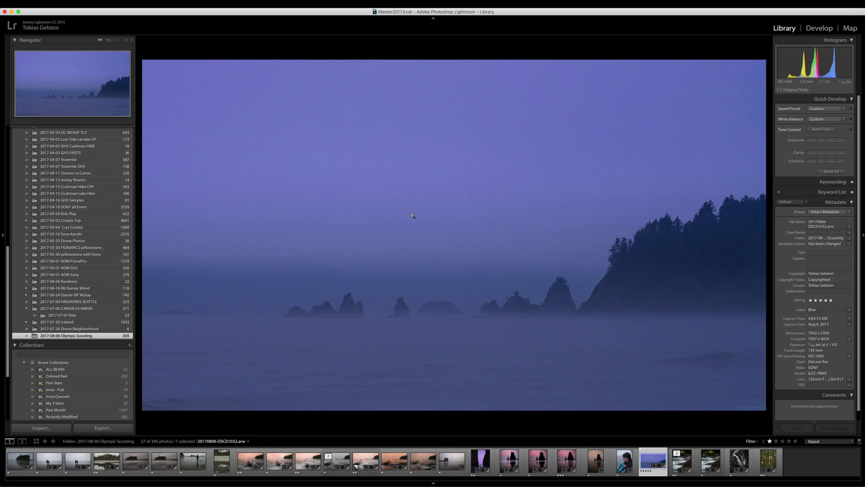
- Flag the seascape photo as rejected, switch it to a pick, and leave it unflagged
{"action": "key", "text": "x"}
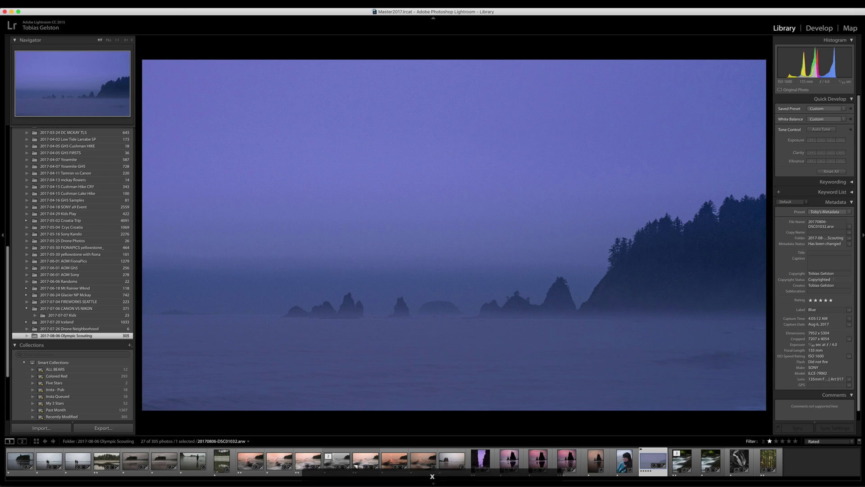
{"action": "left_click", "coordinate": [106, 4]}
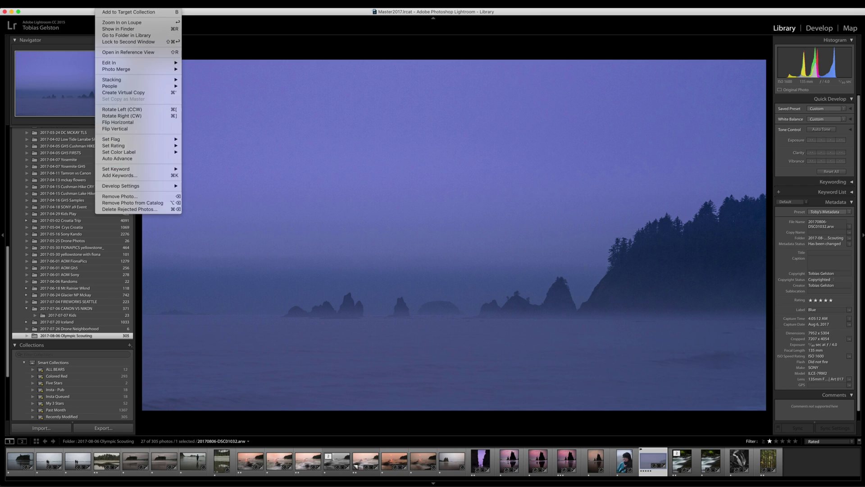
{"action": "left_click", "coordinate": [441, 350]}
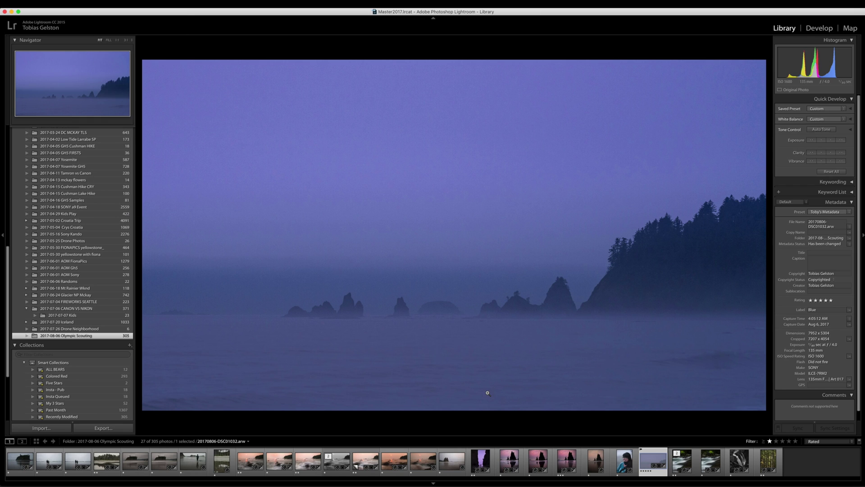
{"action": "key", "text": "u"}
{"action": "key", "text": "p"}
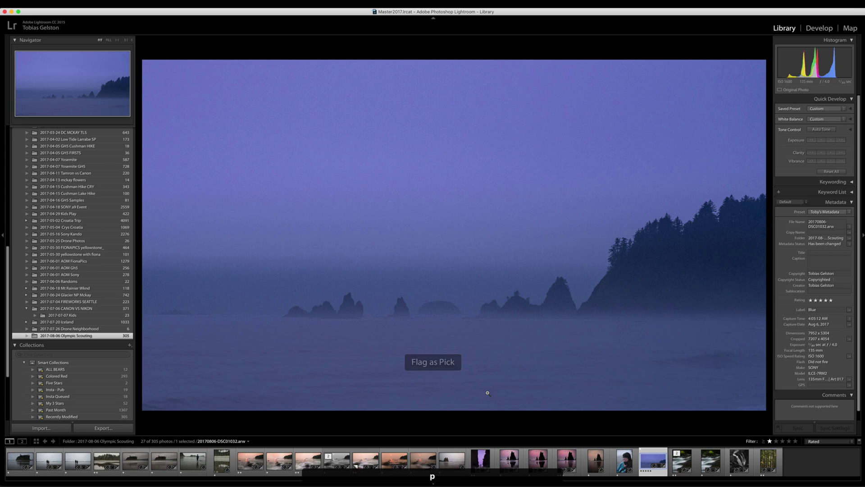
{"action": "key", "text": "u"}
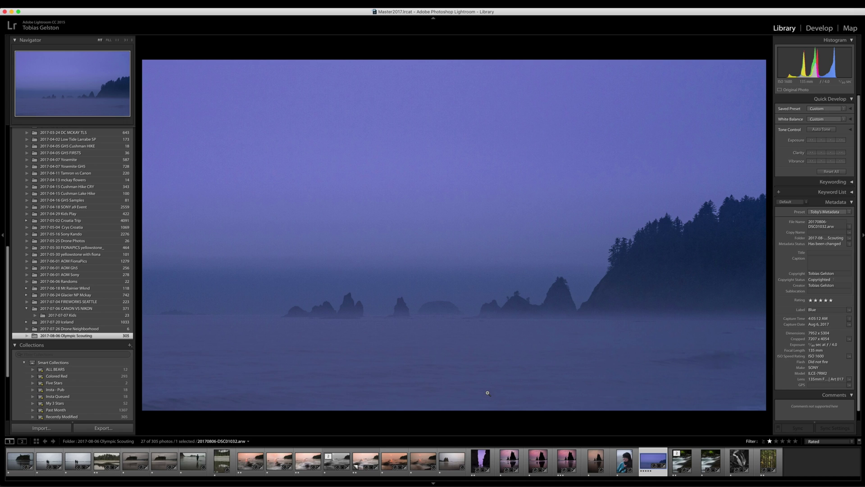
- Rate the folder's first four photos in sequence with two, three, three and two stars
{"action": "left_click", "coordinate": [16, 465]}
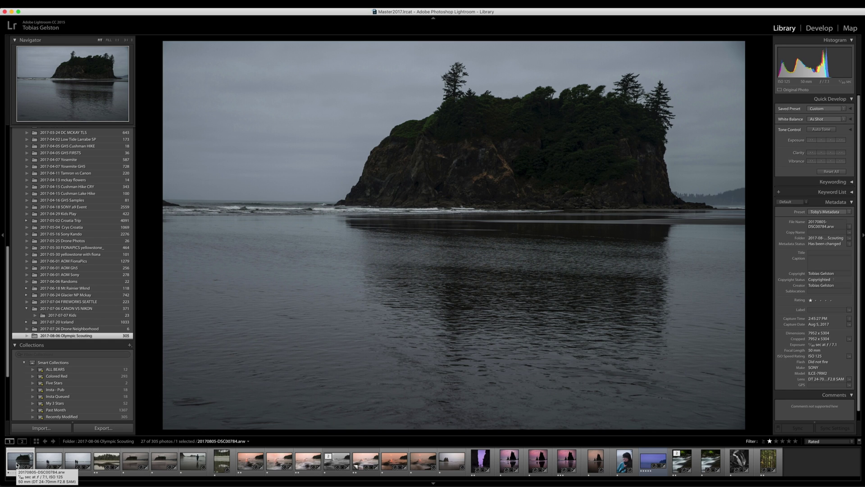
{"action": "key", "text": "2"}
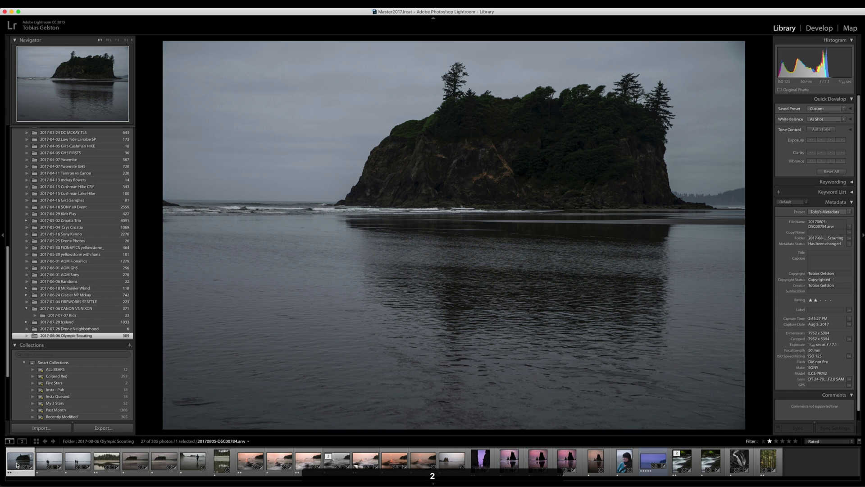
{"action": "key", "text": "Right"}
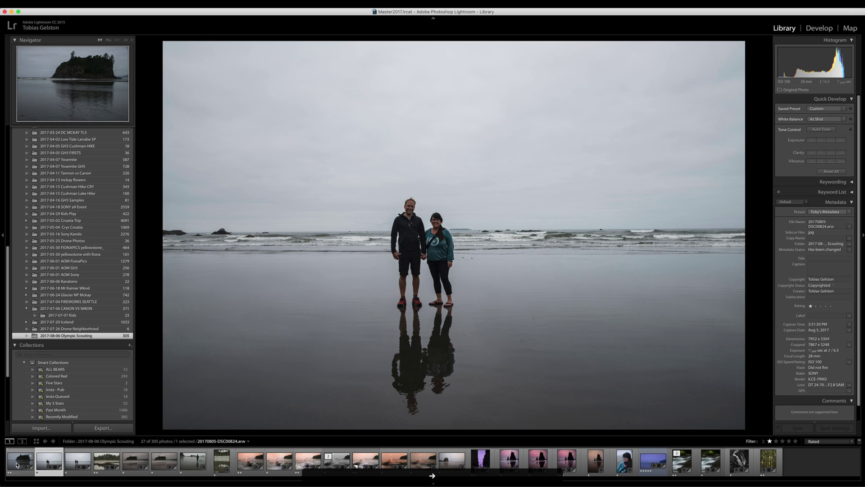
{"action": "key", "text": "3"}
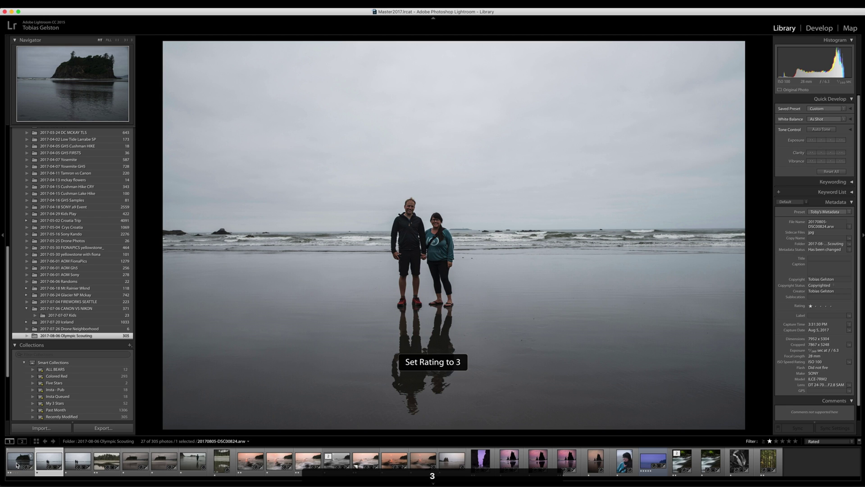
{"action": "key", "text": "Right"}
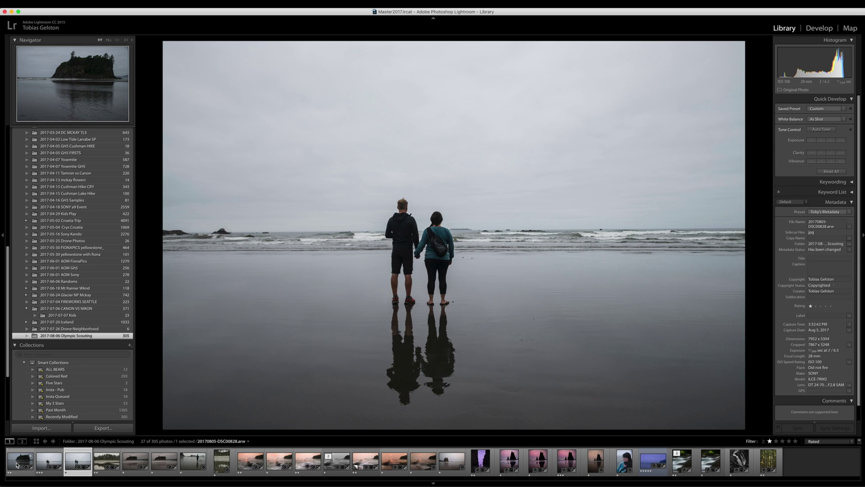
{"action": "key", "text": "3"}
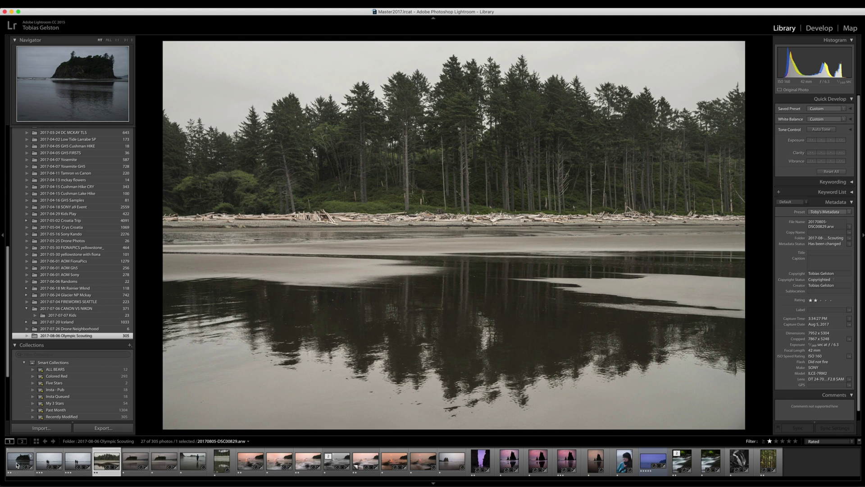
{"action": "key", "text": "2"}
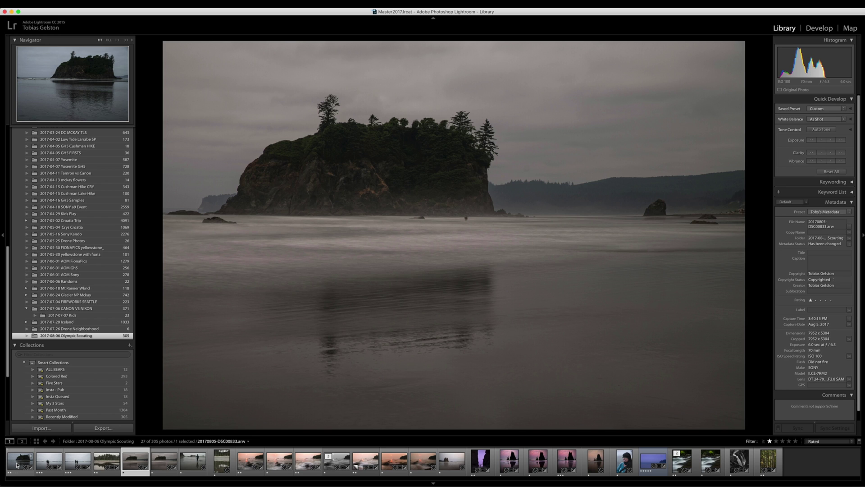
- Select all of the folder's photos in Grid view, with the first one active, and review the export commands and presets
{"action": "key", "text": "g"}
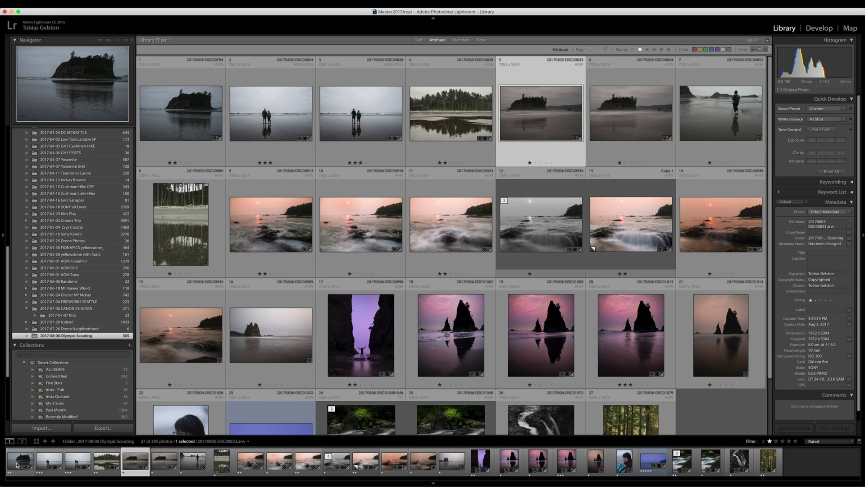
{"action": "key", "text": "super+a"}
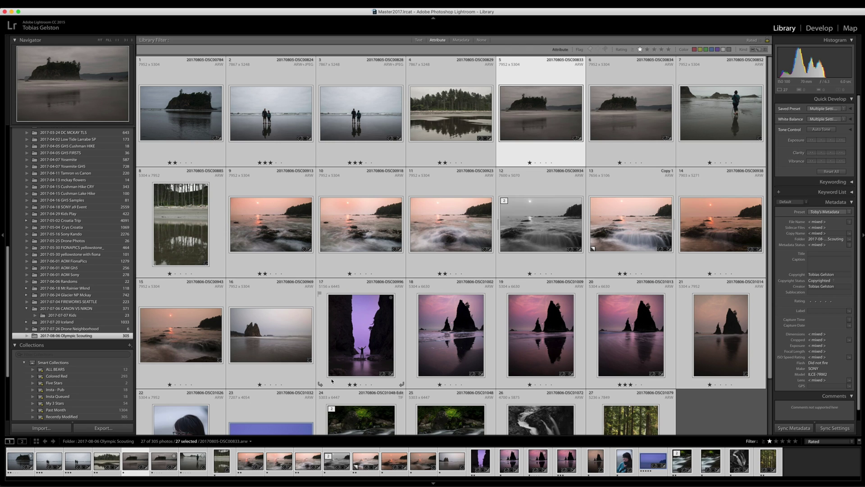
{"action": "left_click", "coordinate": [54, 4]}
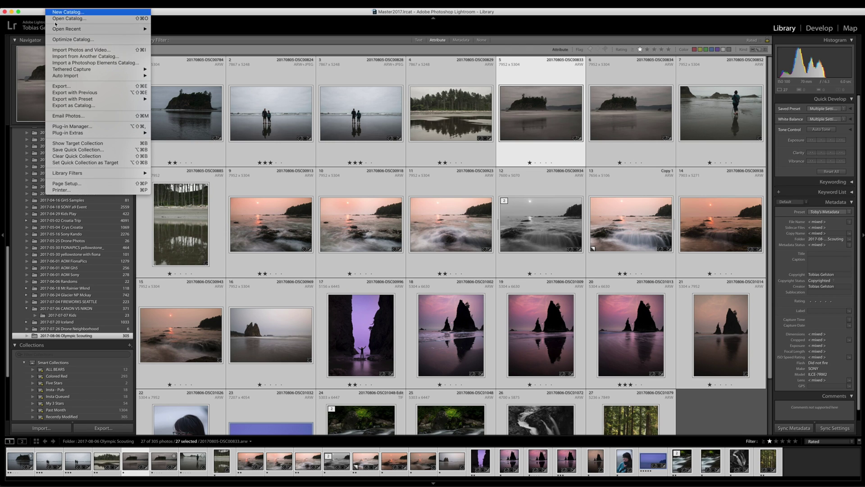
{"action": "mouse_move", "coordinate": [71, 78]}
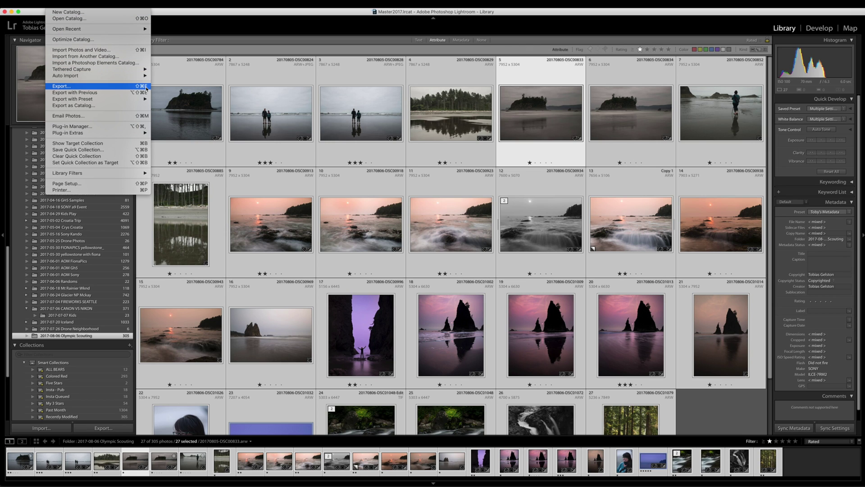
{"action": "mouse_move", "coordinate": [141, 102]}
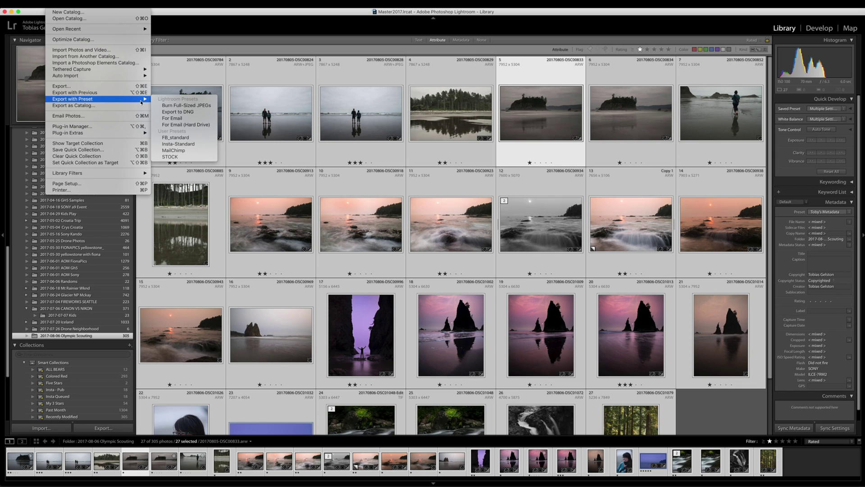
{"action": "left_click", "coordinate": [181, 141]}
{"action": "key", "text": "super+a"}
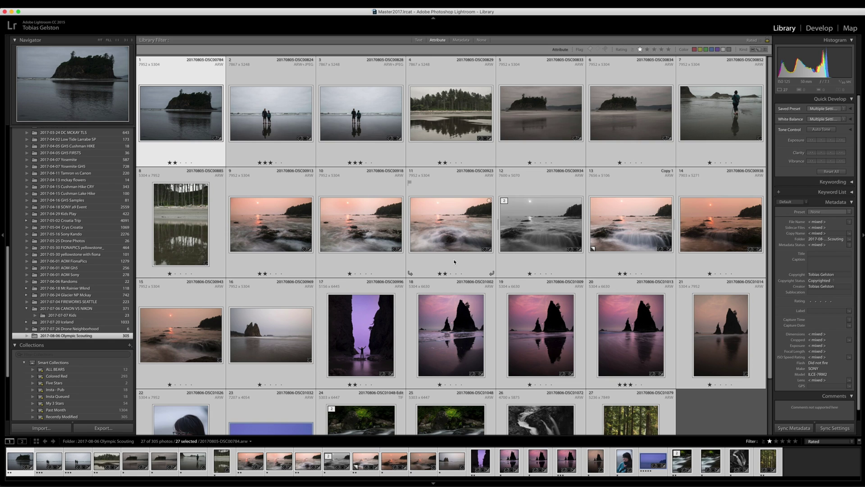
- Open the pink sea-stack photo 20170806-DSC01002 in Loupe view and zoom in two levels on the reflection
{"action": "left_click", "coordinate": [455, 321]}
{"action": "key", "text": "e"}
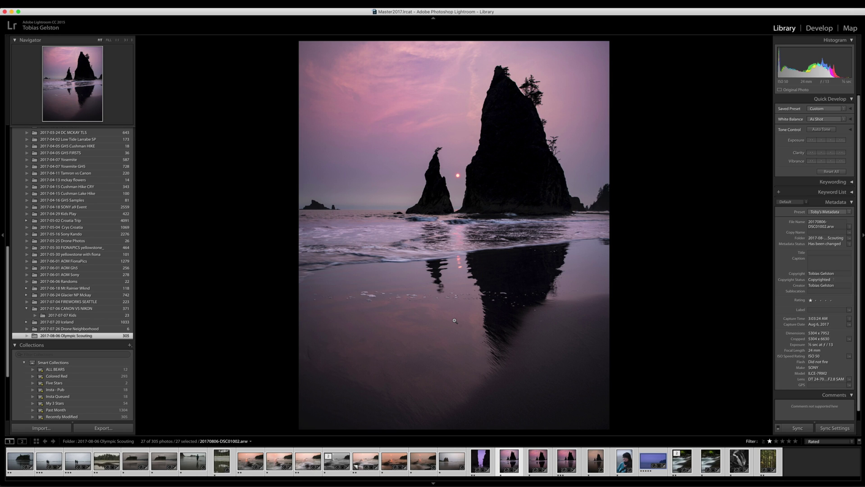
{"action": "key", "text": "super+equal"}
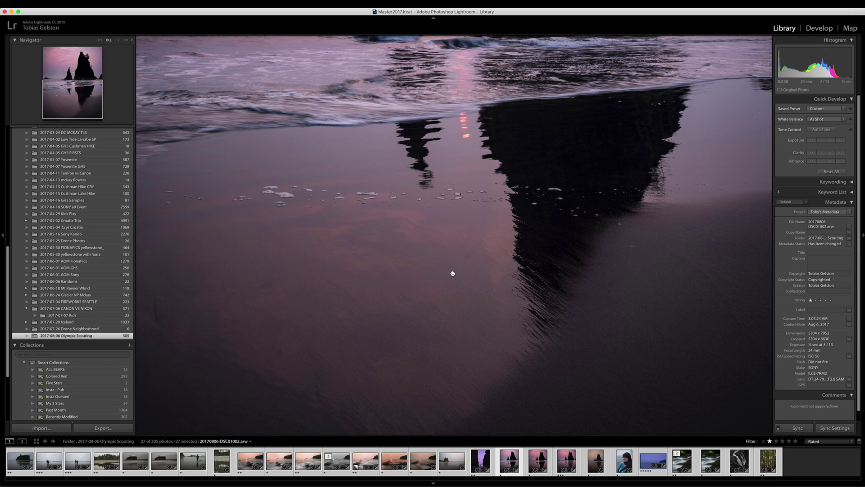
{"action": "key", "text": "super+equal"}
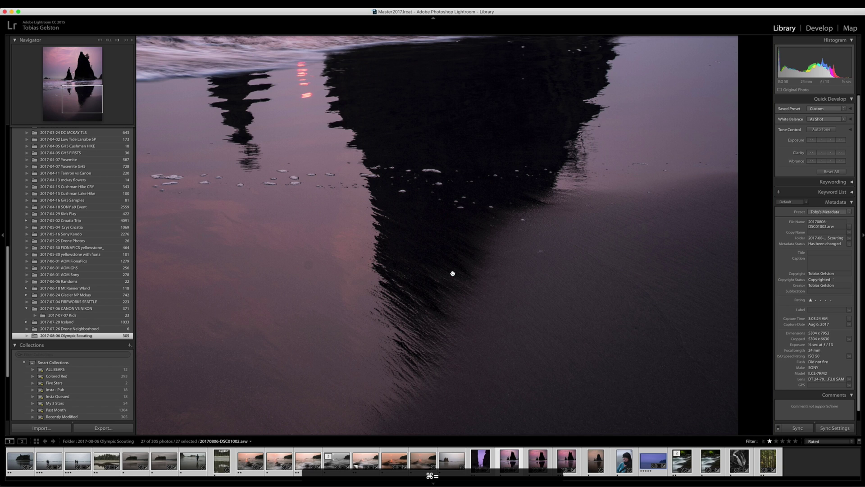
- Zoom in one more level to 3:1 on the sea-stack reflection and review the available zoom ratios
{"action": "key", "text": "super+equal"}
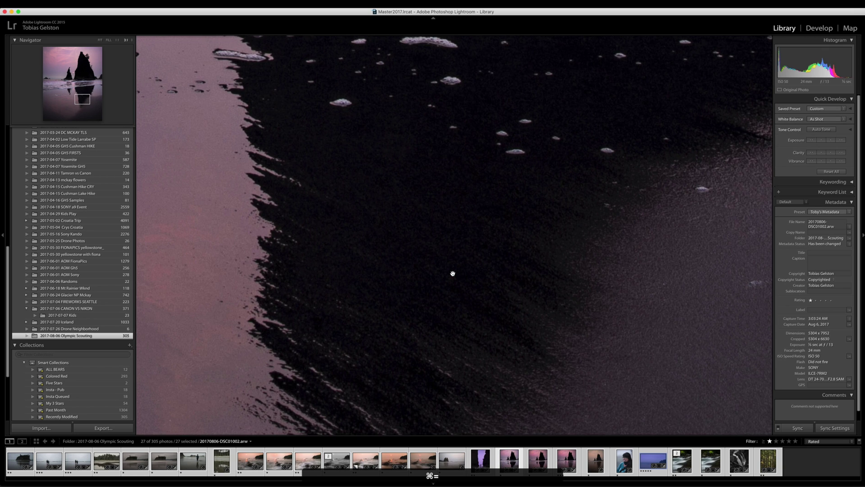
{"action": "left_click", "coordinate": [132, 40]}
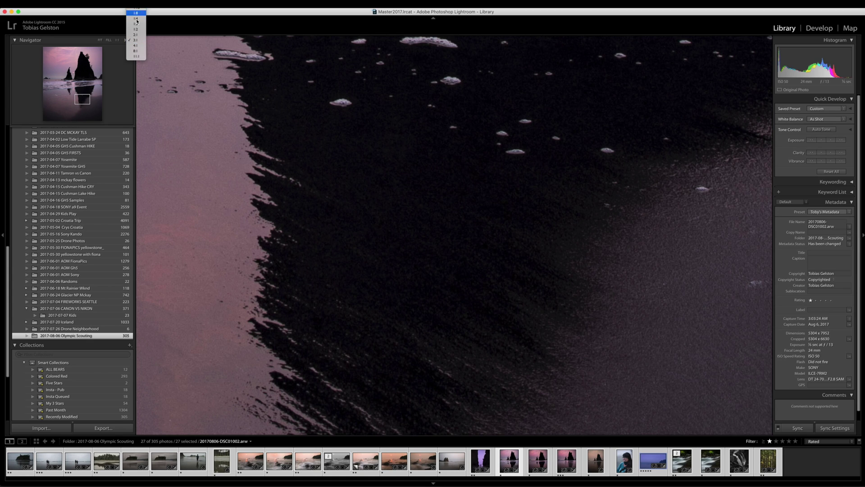
{"action": "left_click", "coordinate": [142, 40]}
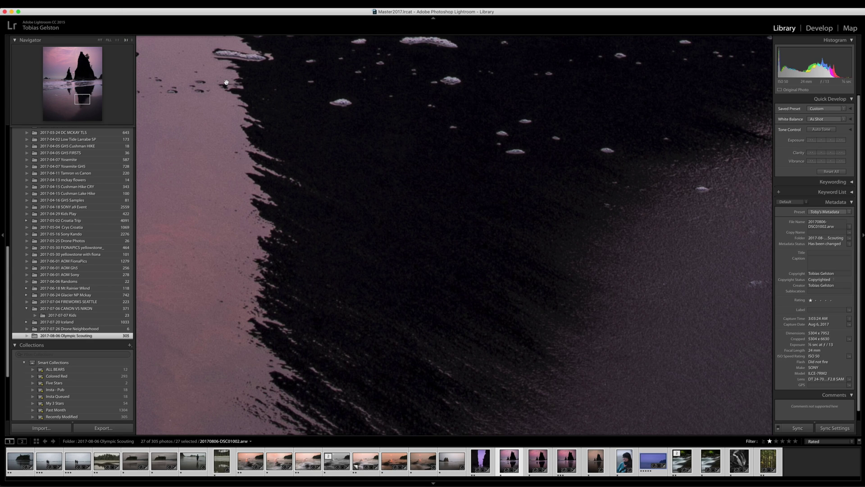
- Zoom the sea-stack photo back out to Fit and open it in the Develop module
{"action": "key", "text": "super+minus"}
{"action": "key", "text": "super+minus"}
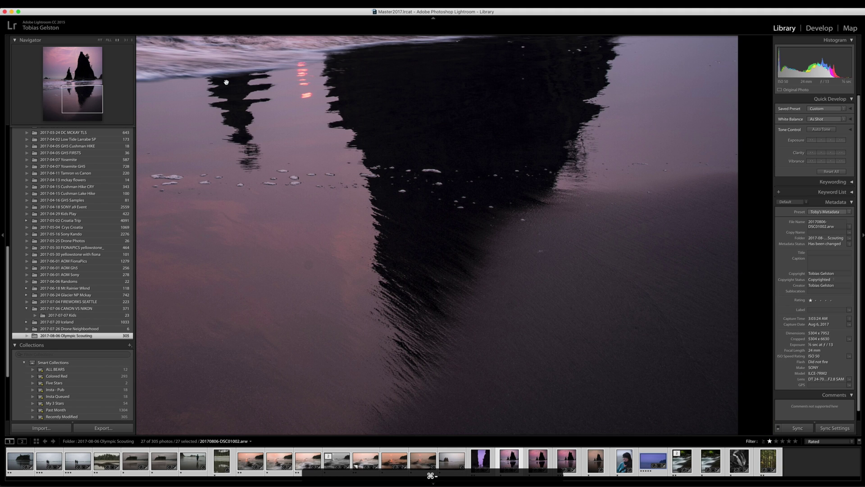
{"action": "key", "text": "super+minus"}
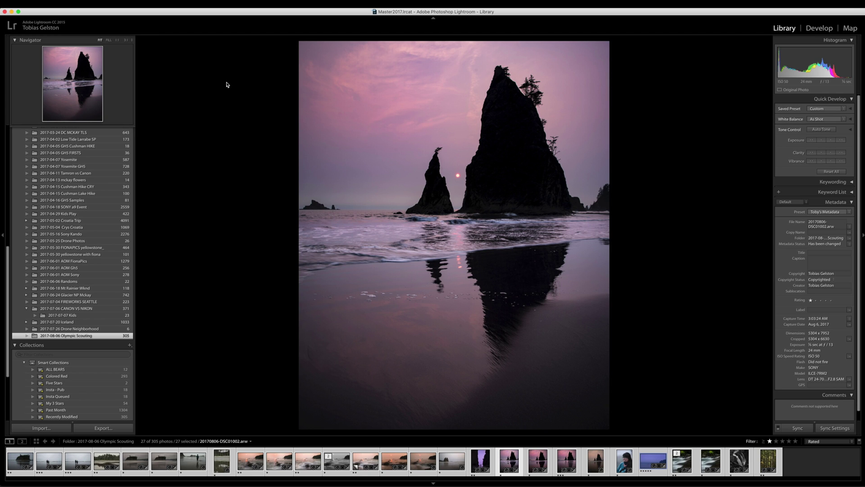
{"action": "key", "text": "d"}
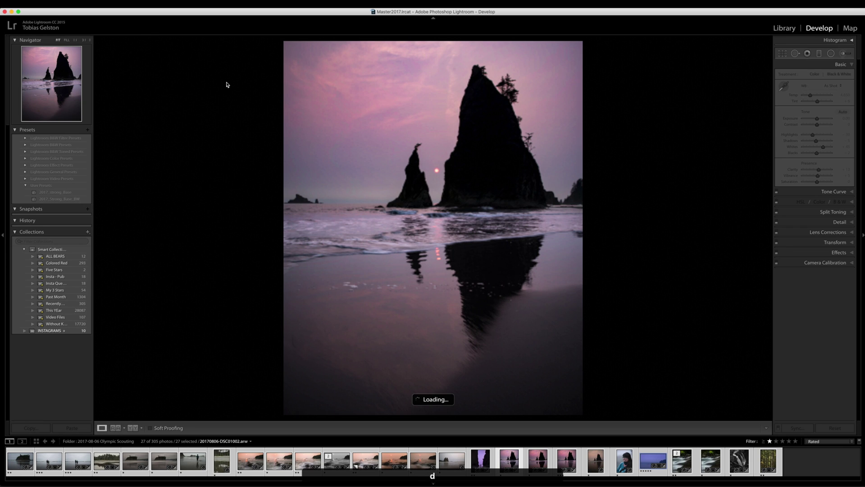